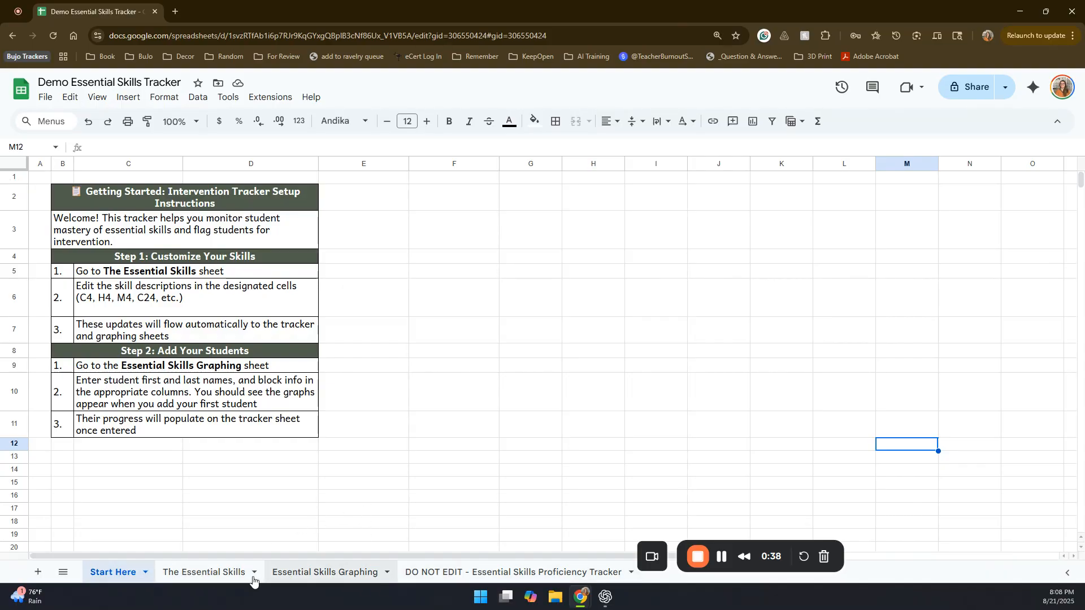
Step: Look through the Essential Skills, Essential Skills Graphing and Proficiency Tracker sheets, including the Block options for the first student row
{"action": "left_click", "coordinate": [213, 572]}
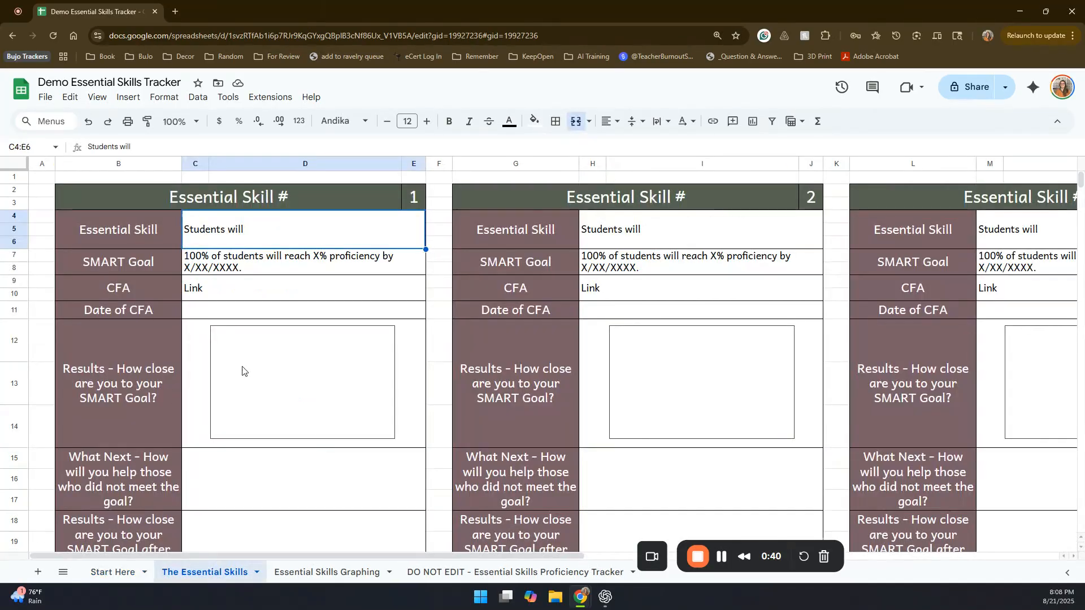
{"action": "scroll", "coordinate": [488, 426], "scroll_direction": "down", "scroll_amount": 5}
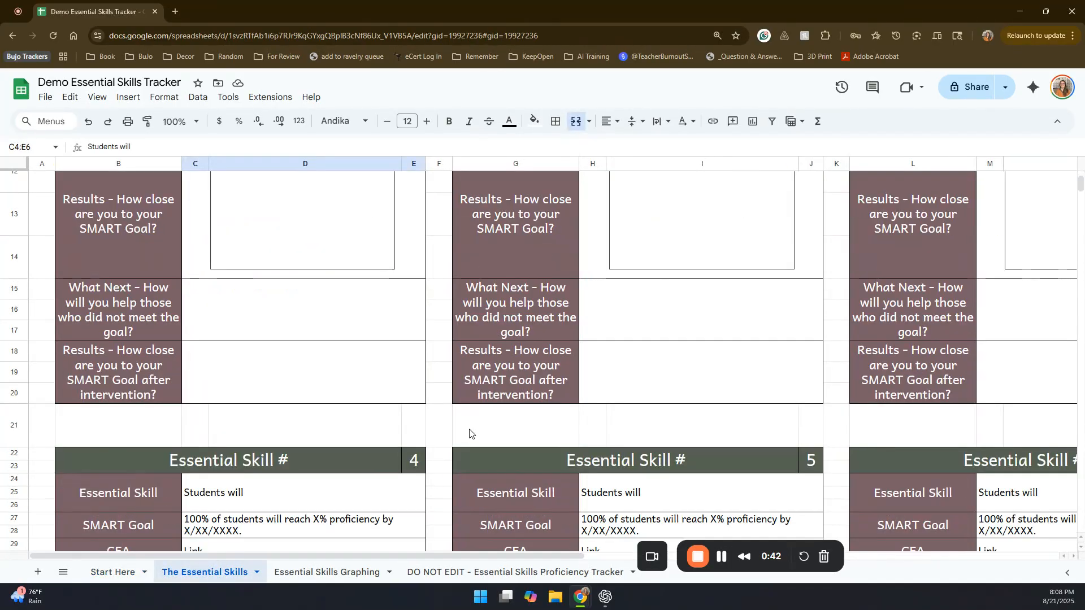
{"action": "scroll", "coordinate": [450, 432], "scroll_direction": "up", "scroll_amount": 5}
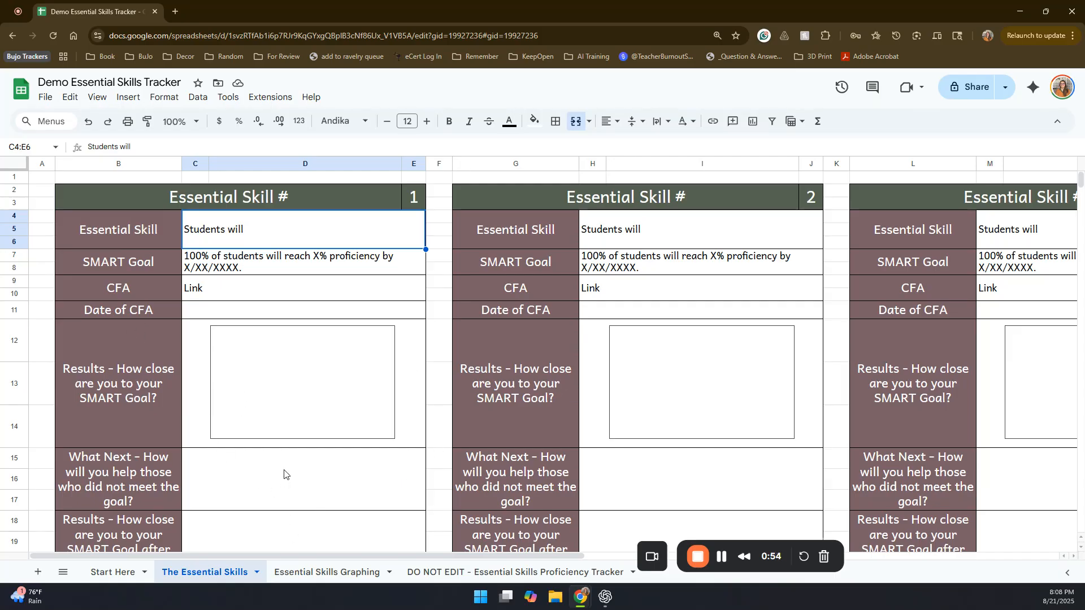
{"action": "scroll", "coordinate": [283, 472], "scroll_direction": "down", "scroll_amount": 1}
{"action": "scroll", "coordinate": [291, 487], "scroll_direction": "up", "scroll_amount": 1}
{"action": "left_click", "coordinate": [329, 572]}
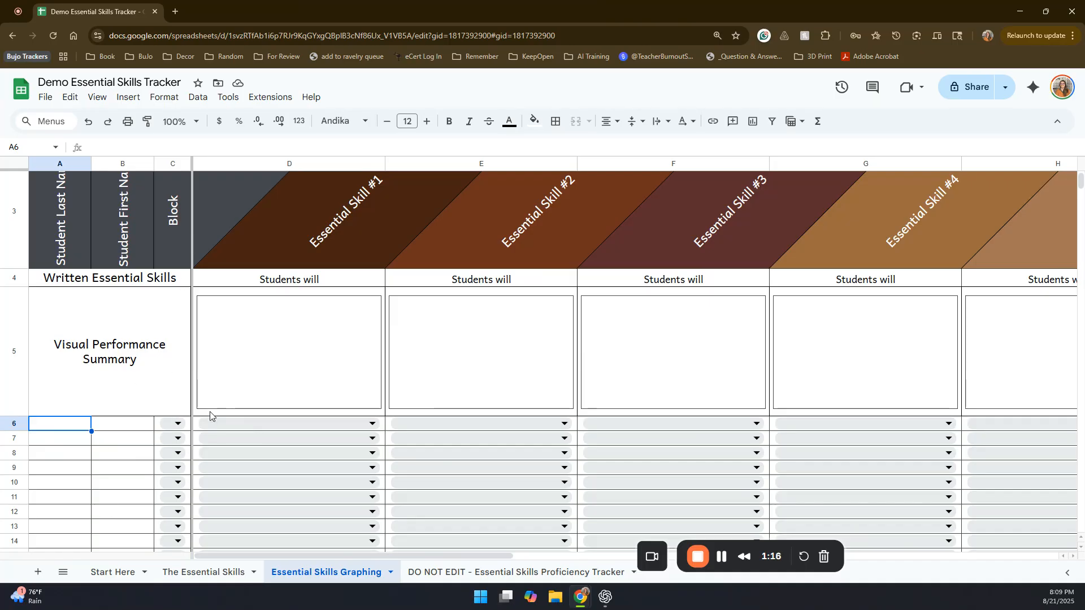
{"action": "left_click", "coordinate": [177, 424]}
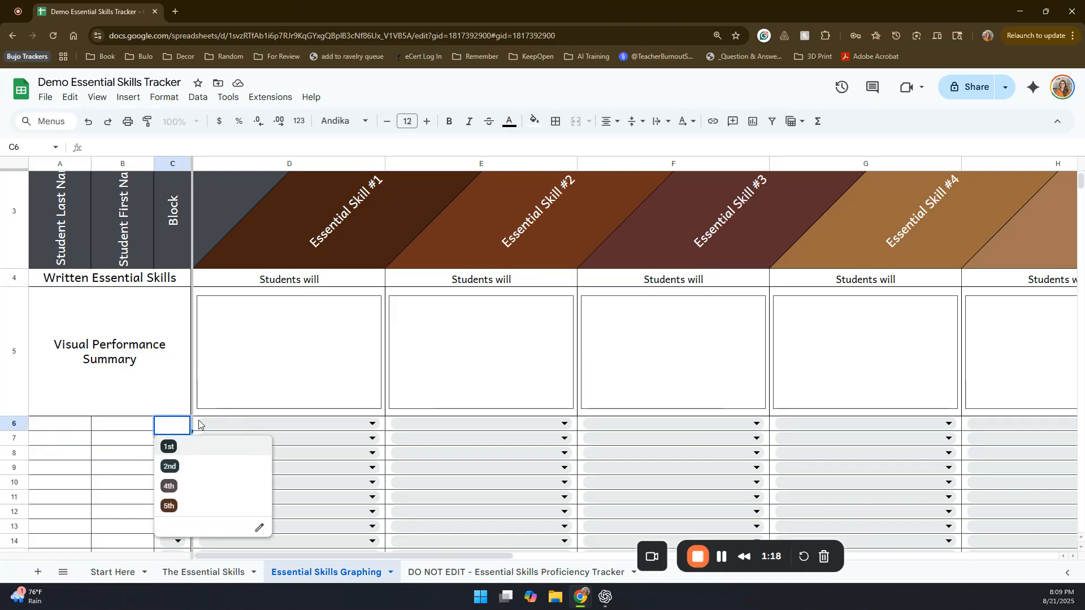
{"action": "left_click", "coordinate": [135, 428]}
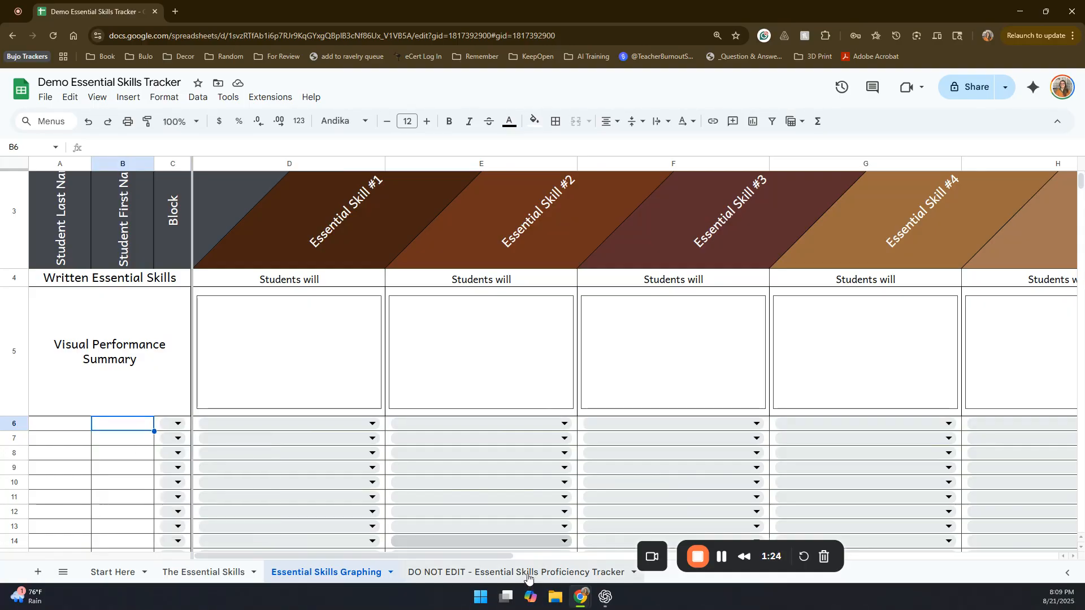
{"action": "left_click", "coordinate": [527, 573]}
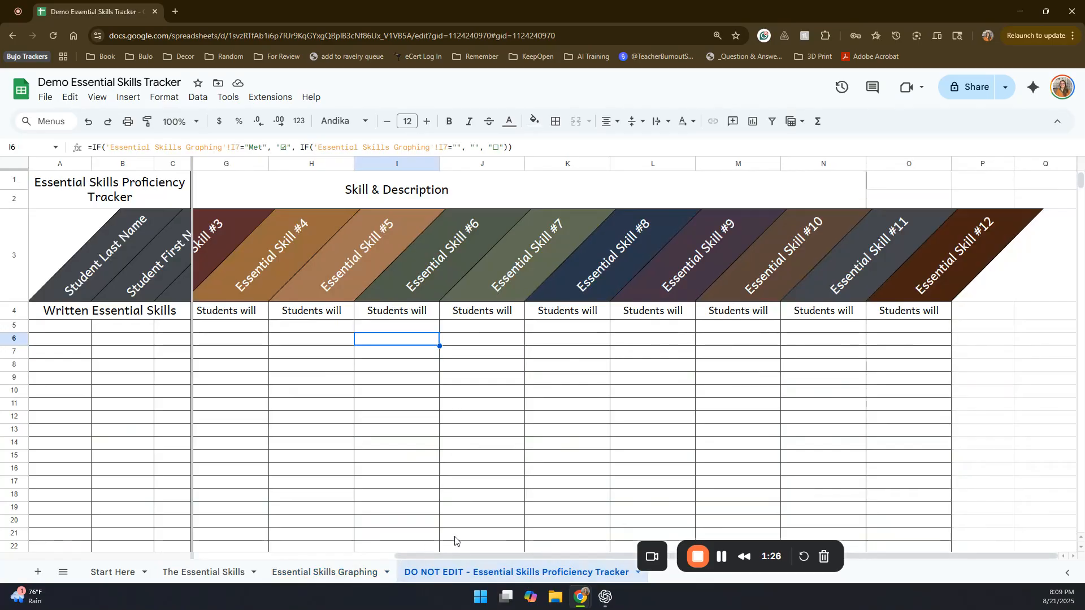
{"action": "left_click_drag", "start_coordinate": [492, 554], "coordinate": [265, 541]}
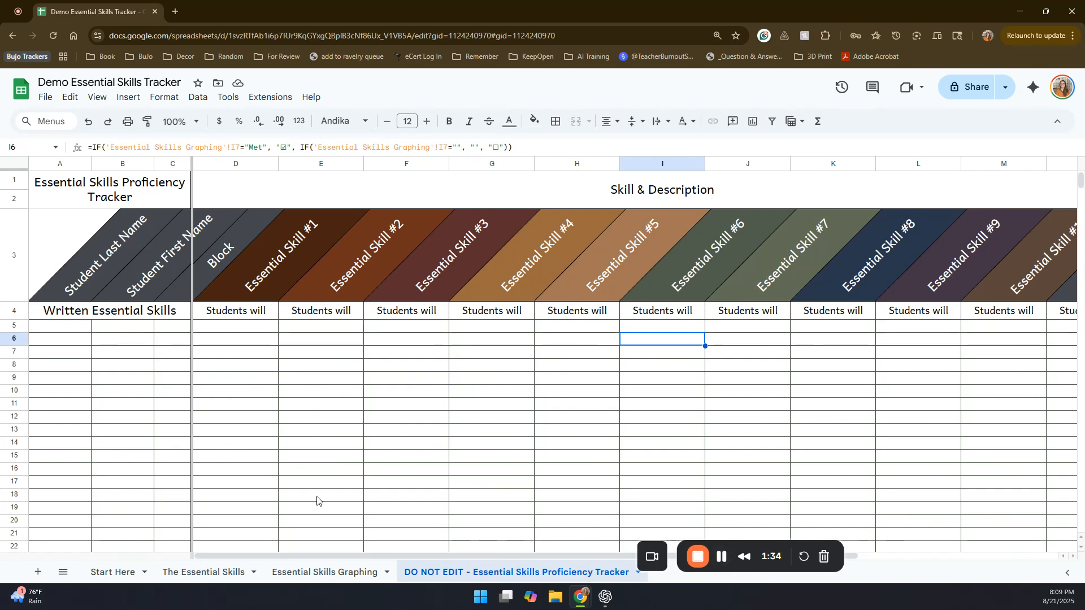
Step: Complete Essential Skill 1 as "Students will apply dimensional analysis to convert between units within and across measurement systems." and check the graphing and tracker sheets
{"action": "left_click", "coordinate": [218, 576]}
{"action": "double_click", "coordinate": [314, 243]}
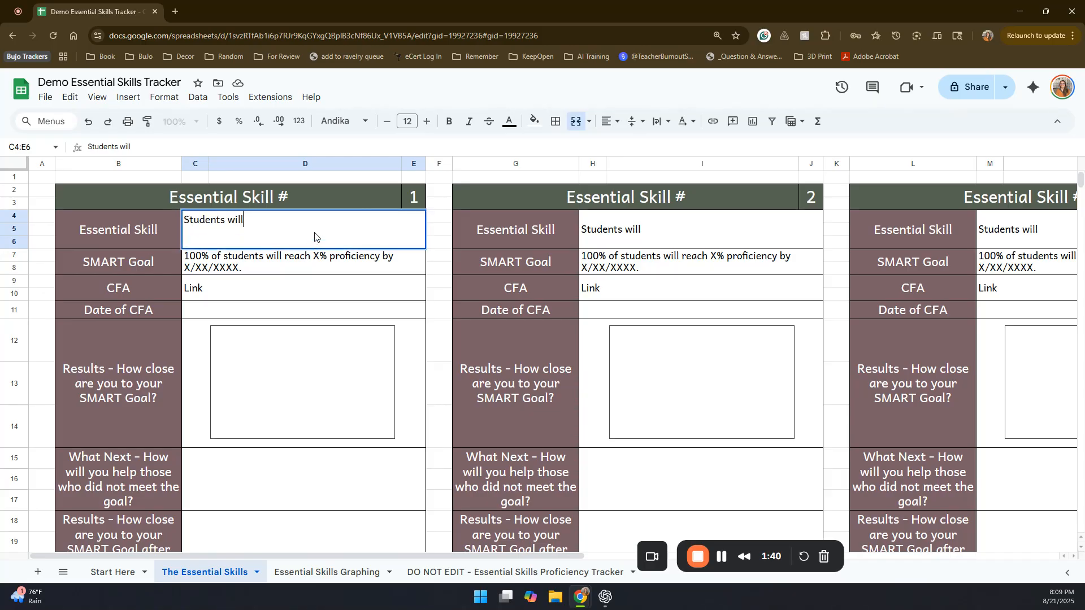
{"action": "type", "text": "apply dimensional analysis to convert between units within and across measurement systems."}
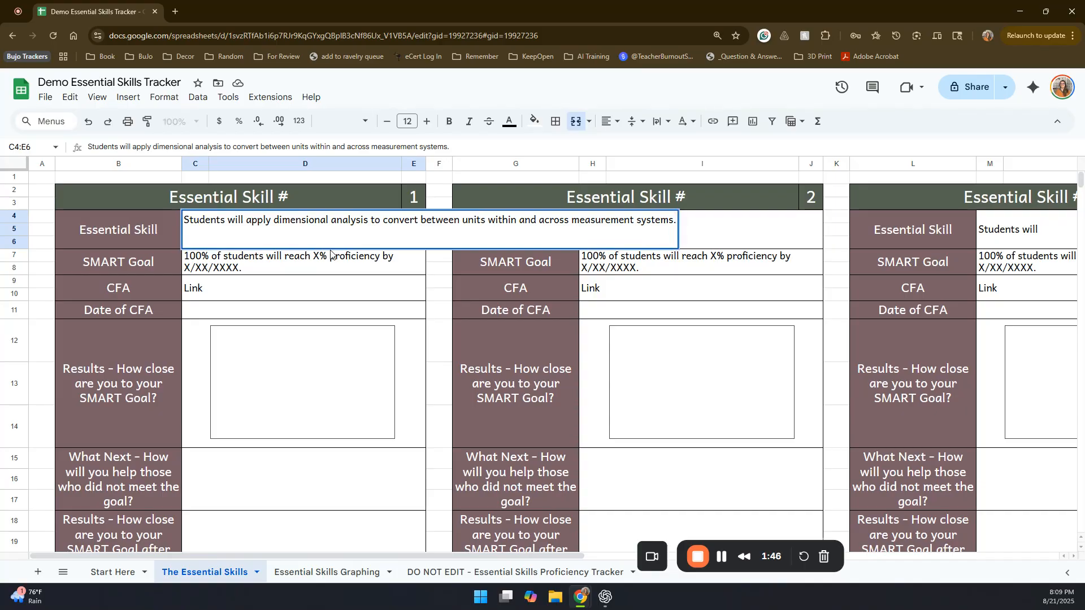
{"action": "left_click", "coordinate": [297, 282]}
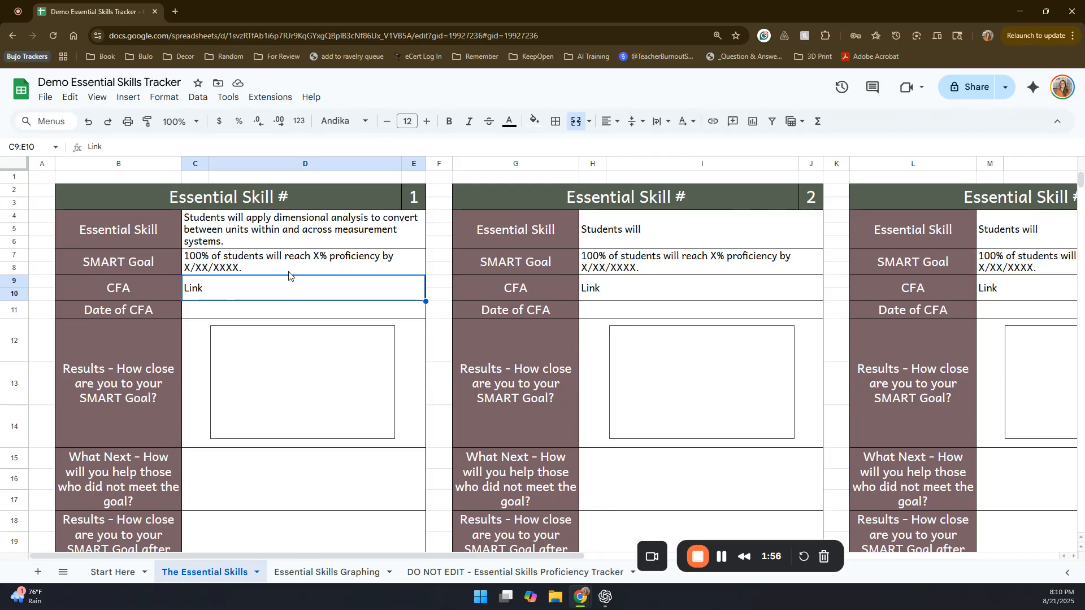
{"action": "left_click", "coordinate": [320, 574]}
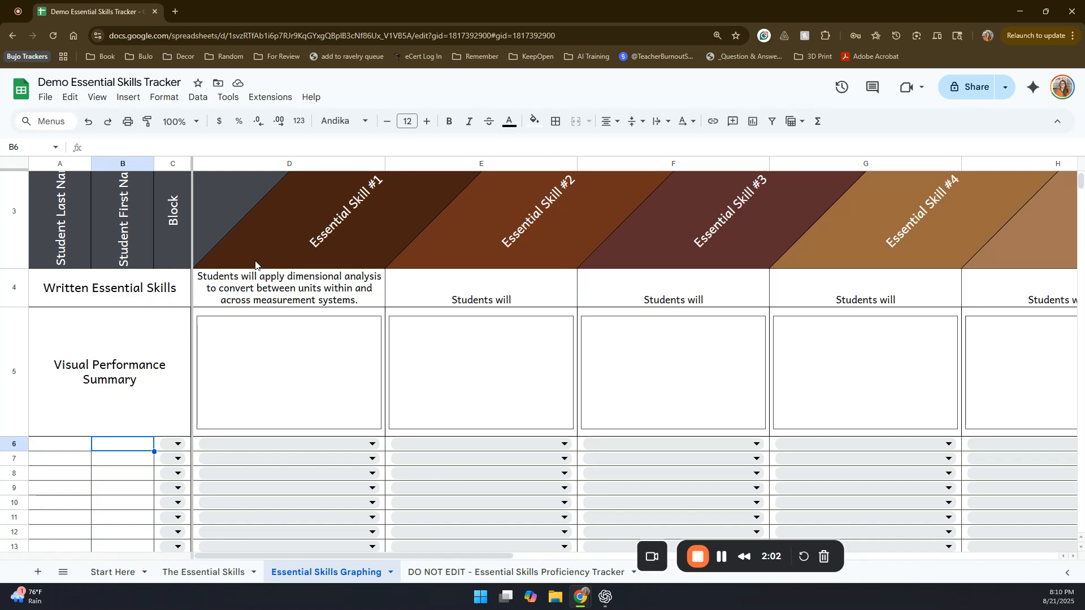
{"action": "left_click", "coordinate": [514, 574]}
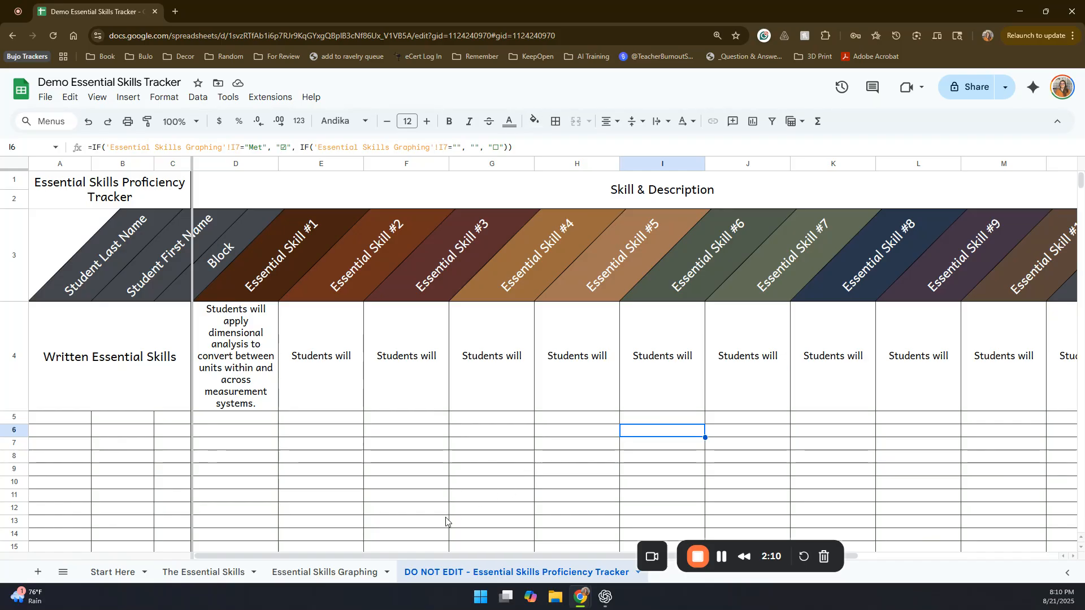
Step: On the Essential Skills Graphing sheet, enter last name 1 and first name student in row 6, and fill both down to row 12
{"action": "left_click", "coordinate": [358, 575]}
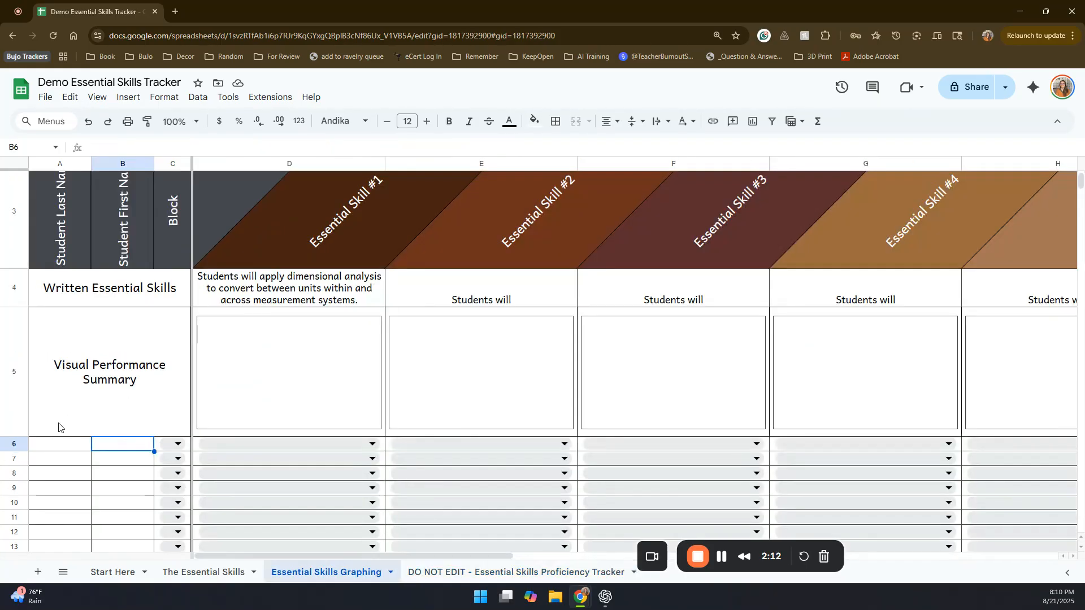
{"action": "left_click", "coordinate": [51, 448]}
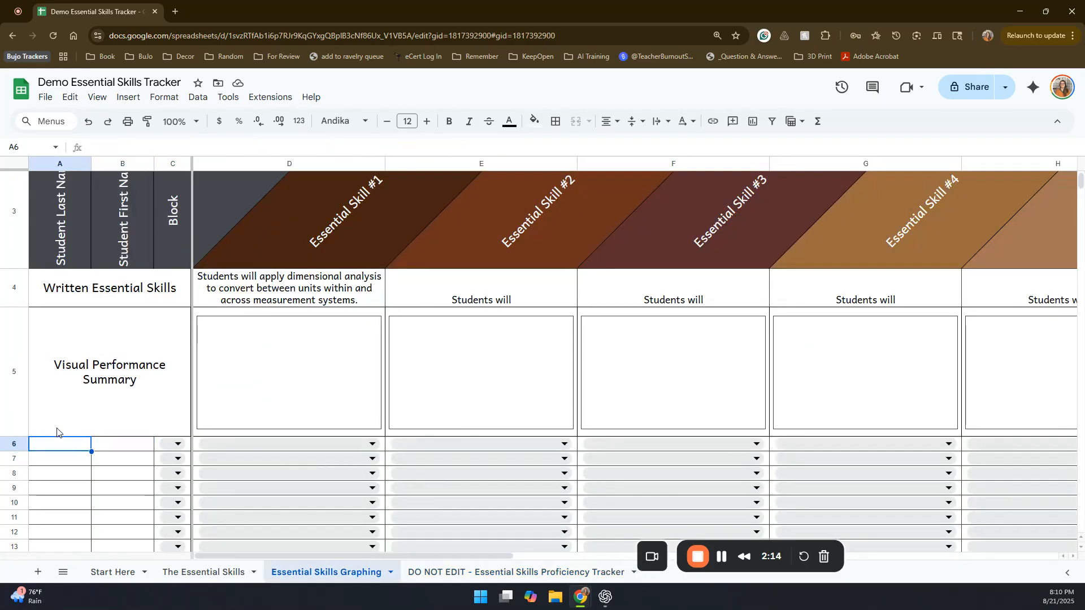
{"action": "type", "text": "1"}
{"action": "key", "text": "Tab"}
{"action": "type", "text": "student"}
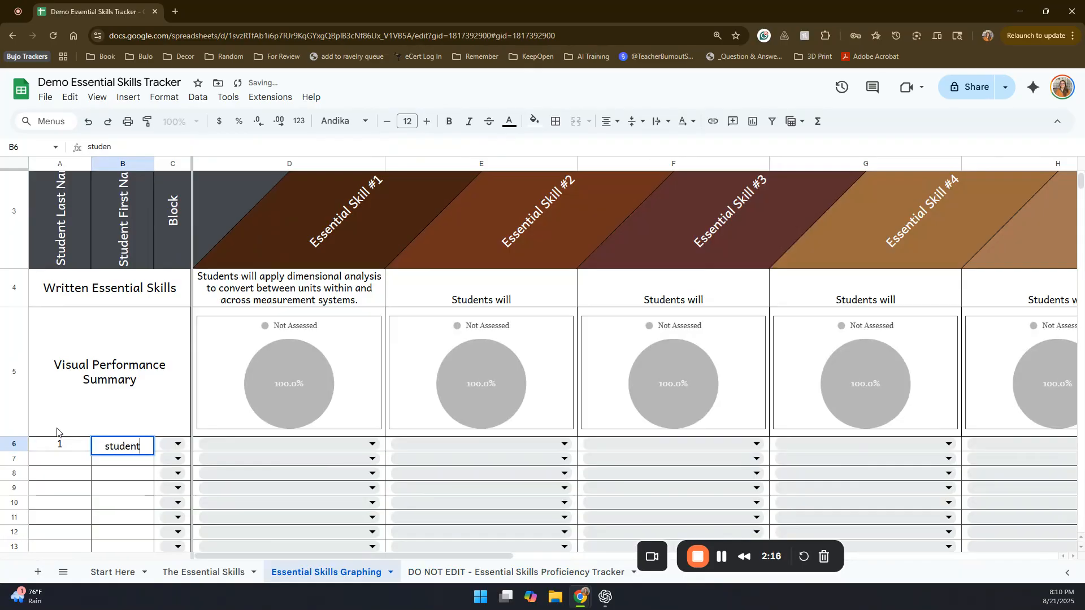
{"action": "left_click", "coordinate": [76, 444]}
{"action": "left_click_drag", "start_coordinate": [118, 449], "coordinate": [145, 534]}
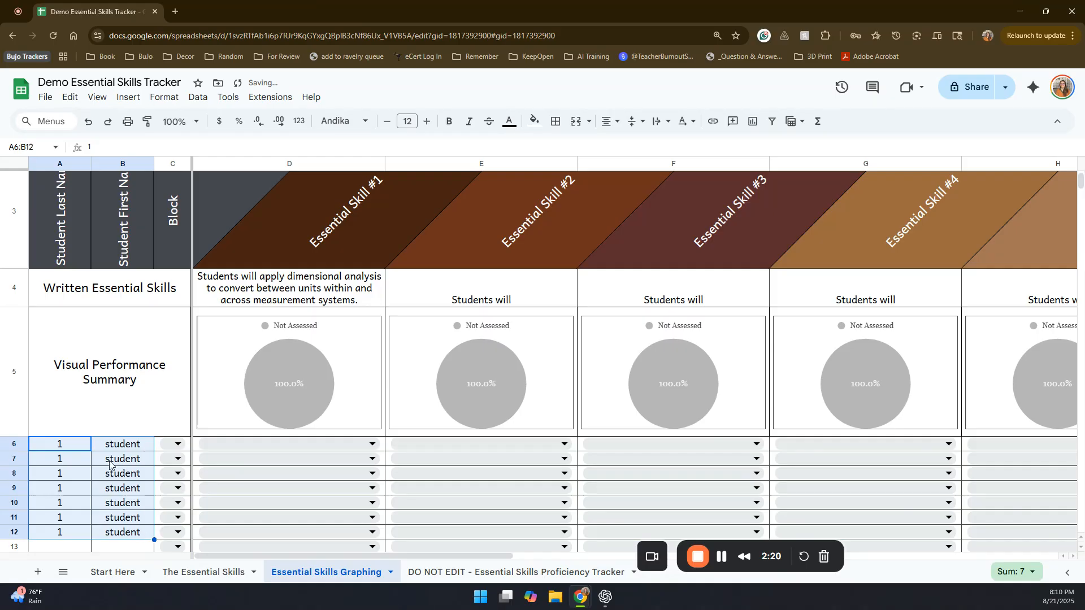
Step: Number the last names in A6:A12 sequentially from 1 to 7 by setting A7 to 2 and filling the series down
{"action": "left_click", "coordinate": [73, 460]}
{"action": "type", "text": "2"}
{"action": "left_click_drag", "start_coordinate": [73, 445], "coordinate": [91, 536]}
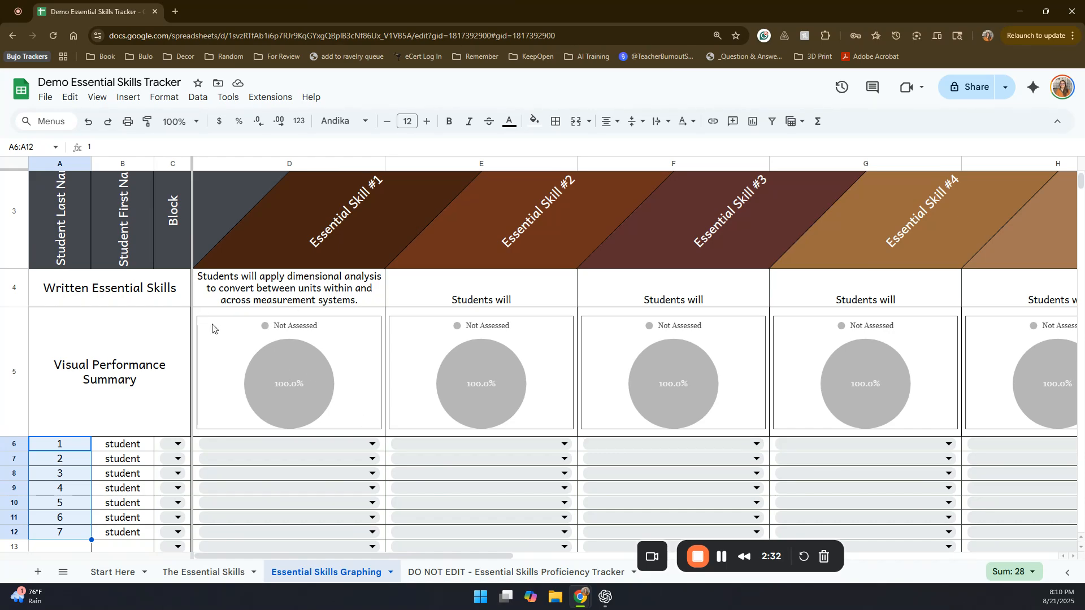
Step: Rate Essential Skill #1 as Met for student 1, Almost Met for student 2 and Did Not Meet for student 3
{"action": "left_click", "coordinate": [229, 444]}
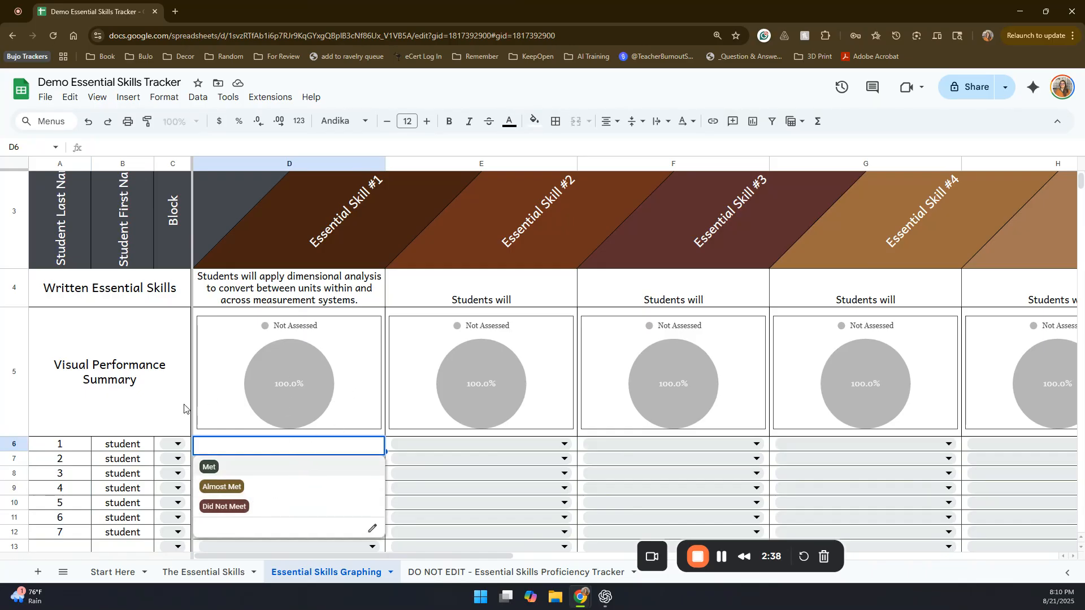
{"action": "left_click", "coordinate": [301, 466]}
{"action": "left_click", "coordinate": [291, 459]}
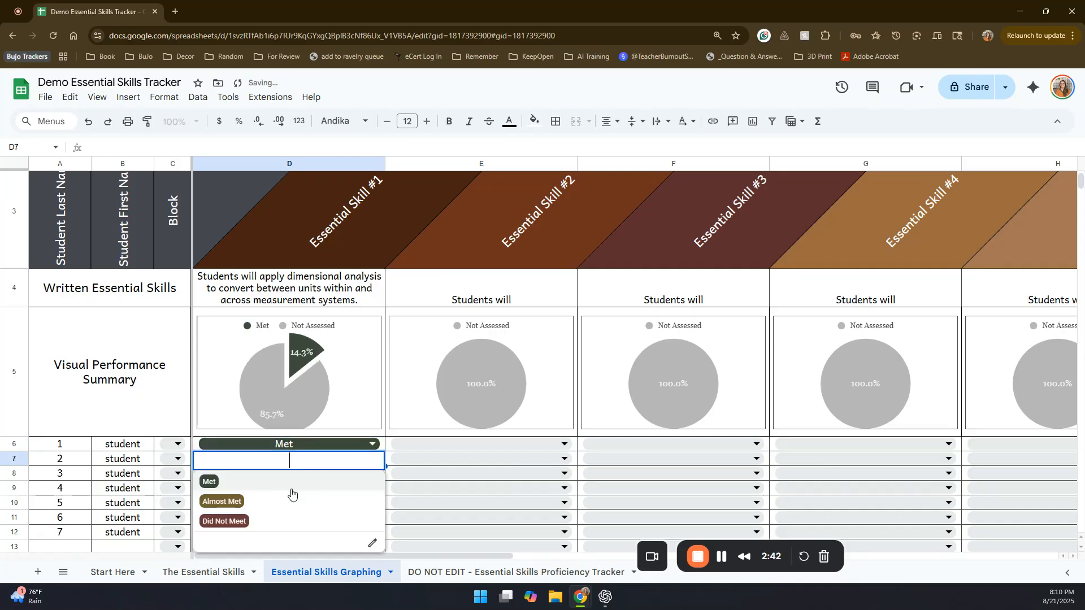
{"action": "left_click", "coordinate": [288, 499]}
{"action": "key", "text": "Down"}
{"action": "key", "text": "Return"}
{"action": "left_click", "coordinate": [266, 461]}
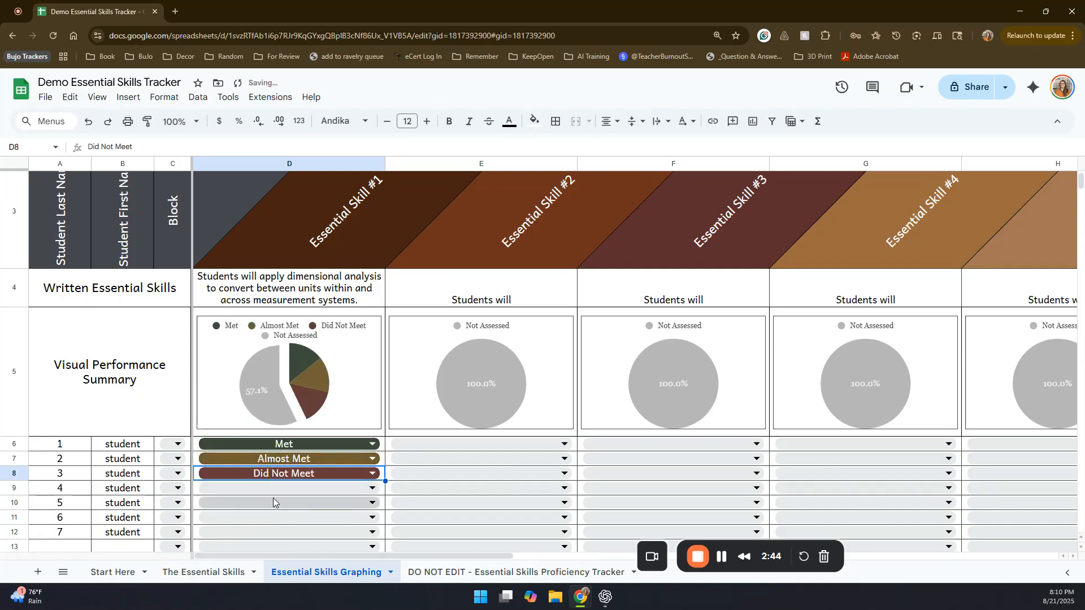
Step: Rate Essential Skill #1 as Almost Met for student 4, Met for students 5 and 6, and Almost Met for student 7
{"action": "key", "text": "Down"}
{"action": "key", "text": "Return"}
{"action": "left_click", "coordinate": [267, 459]}
{"action": "key", "text": "Down"}
{"action": "key", "text": "Return"}
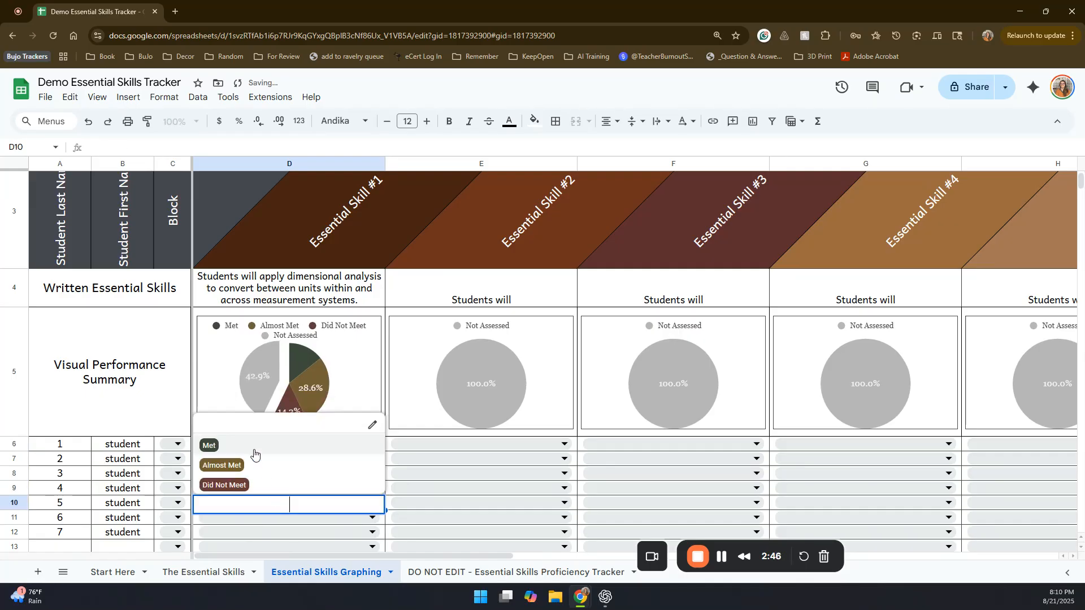
{"action": "key", "text": "Return"}
{"action": "left_click", "coordinate": [254, 523]}
{"action": "left_click", "coordinate": [263, 460]}
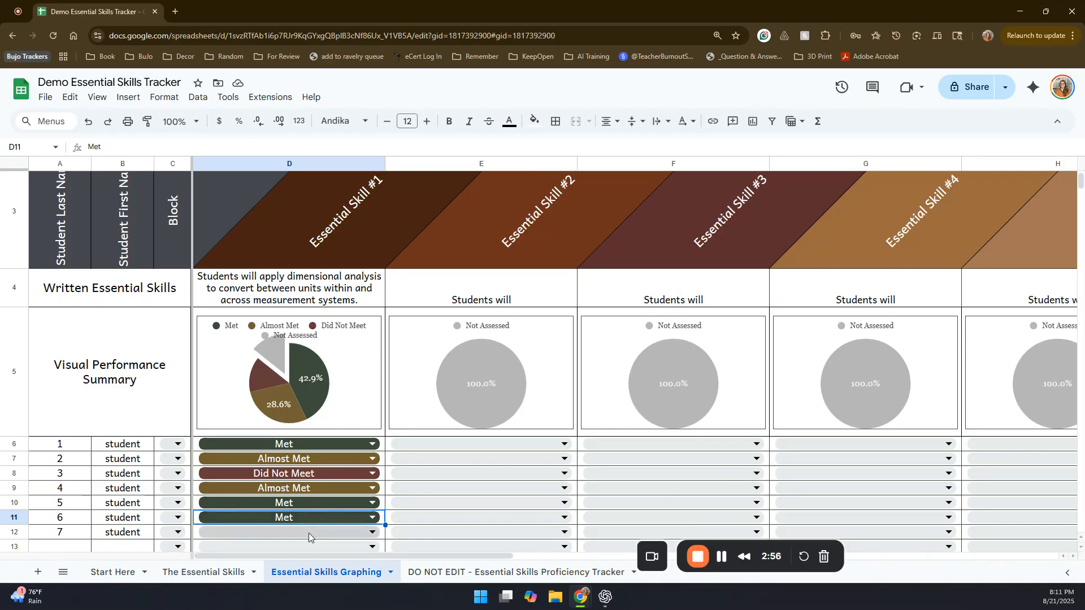
{"action": "left_click", "coordinate": [290, 529]}
{"action": "left_click", "coordinate": [233, 496]}
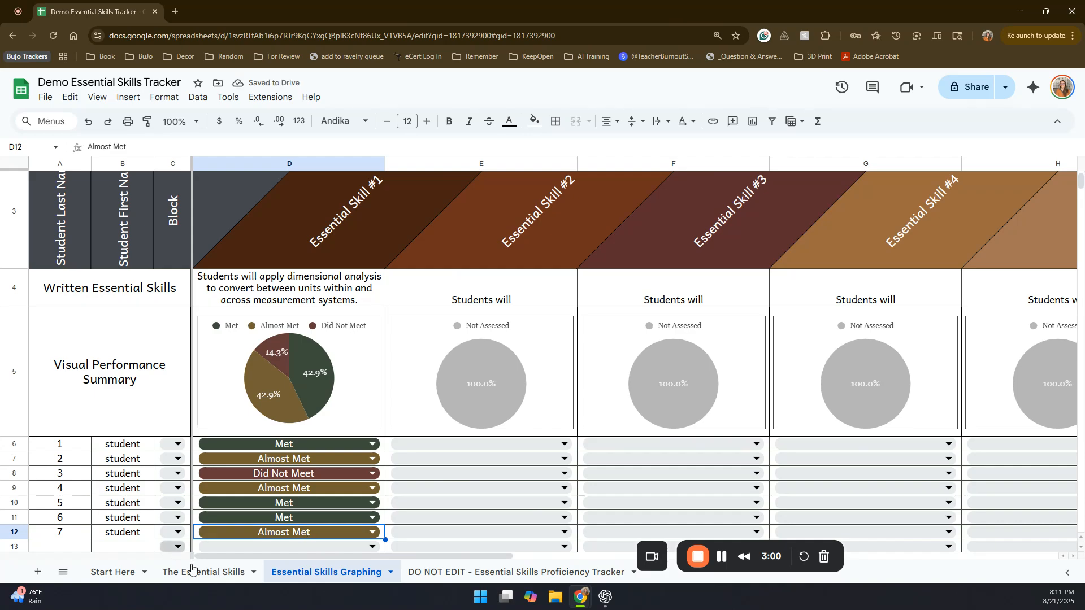
Step: Check the Skill 1 results chart on The Essential Skills sheet, and change student 2's Essential Skill #1 rating to Met on the graphing sheet
{"action": "left_click", "coordinate": [218, 573]}
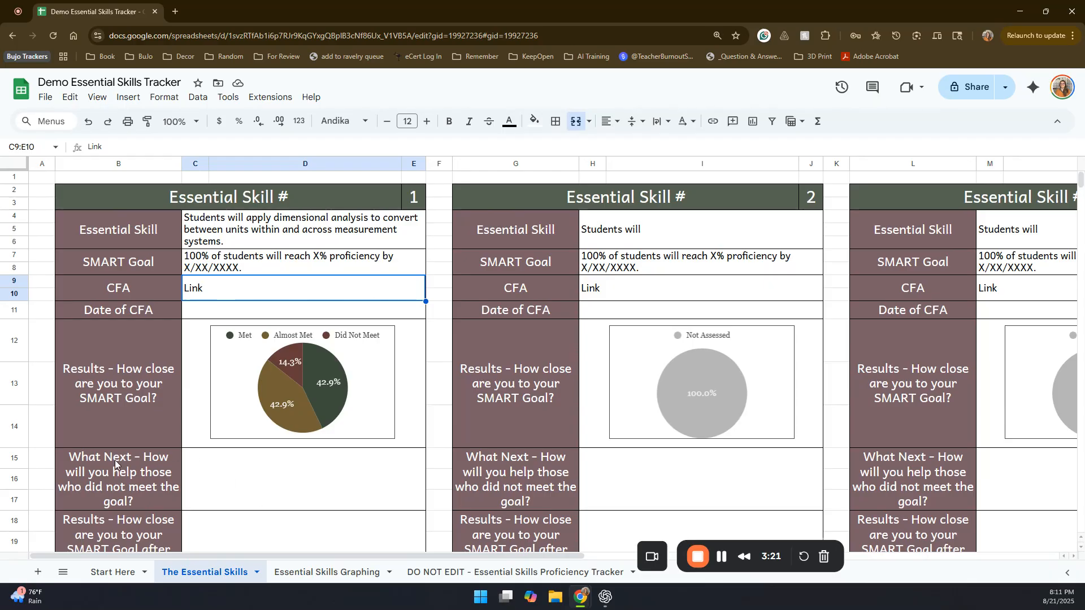
{"action": "left_click", "coordinate": [211, 496]}
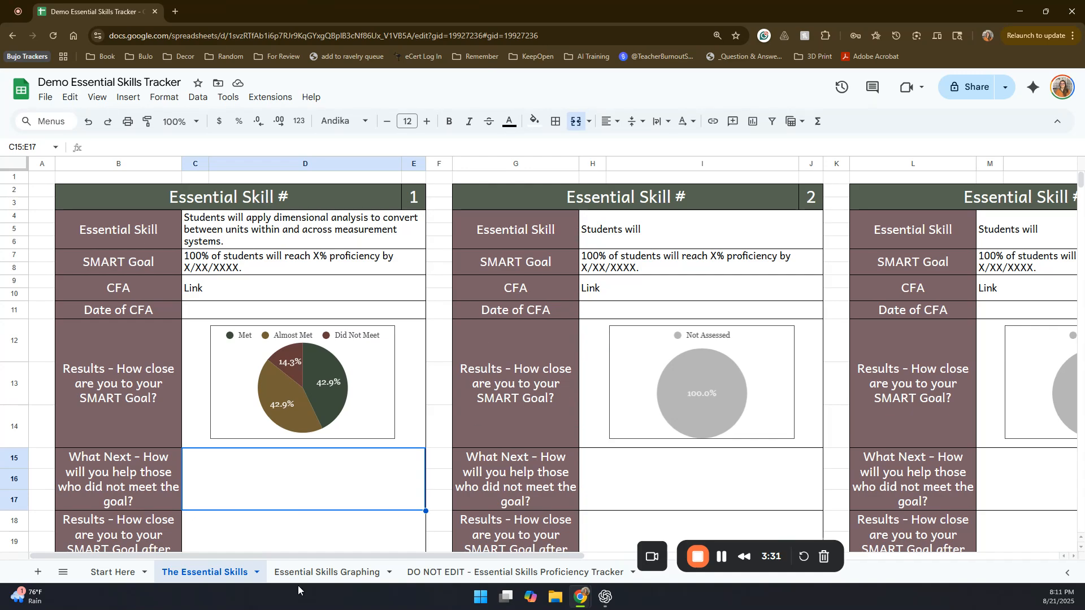
{"action": "left_click", "coordinate": [344, 573]}
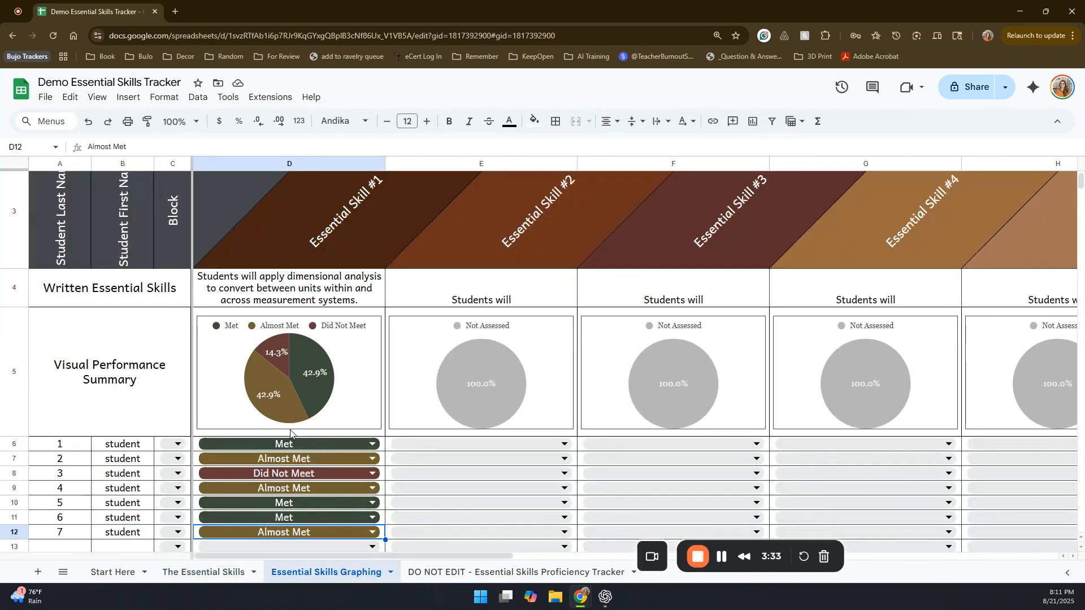
{"action": "double_click", "coordinate": [292, 461]}
{"action": "left_click", "coordinate": [252, 480]}
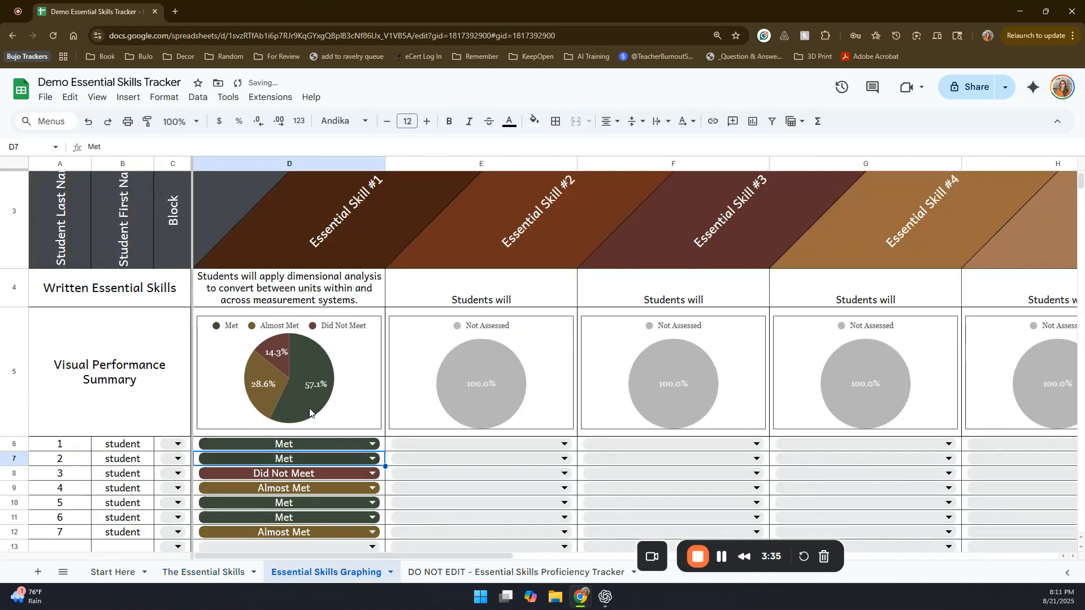
Step: Review the Skill 1 results chart on The Essential Skills sheet and the students' checkmarks on the Proficiency Tracker sheet
{"action": "left_click", "coordinate": [221, 570]}
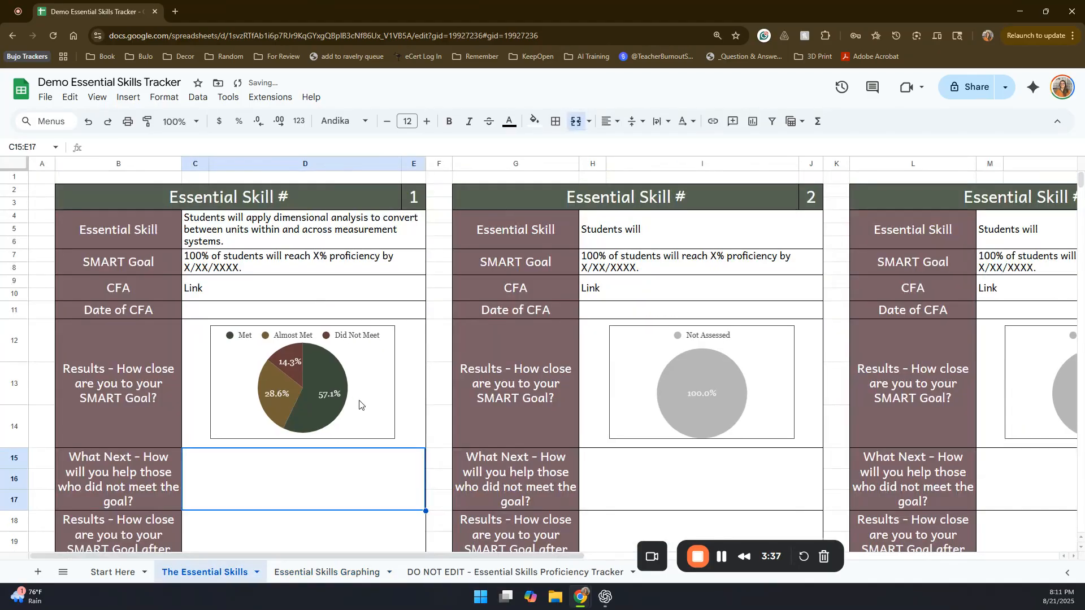
{"action": "left_click", "coordinate": [324, 571]}
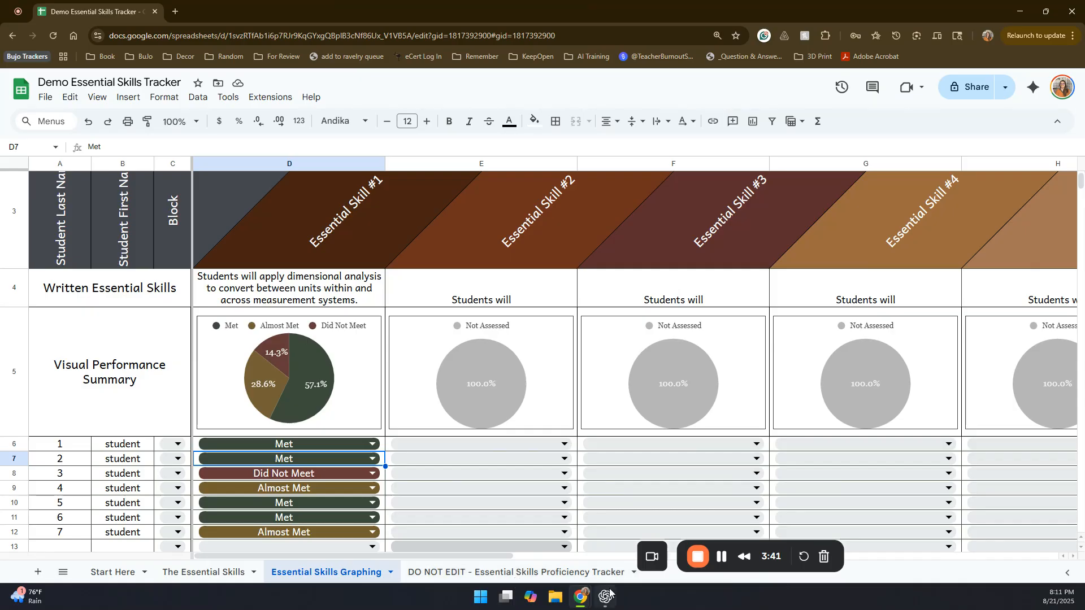
{"action": "left_click", "coordinate": [514, 573]}
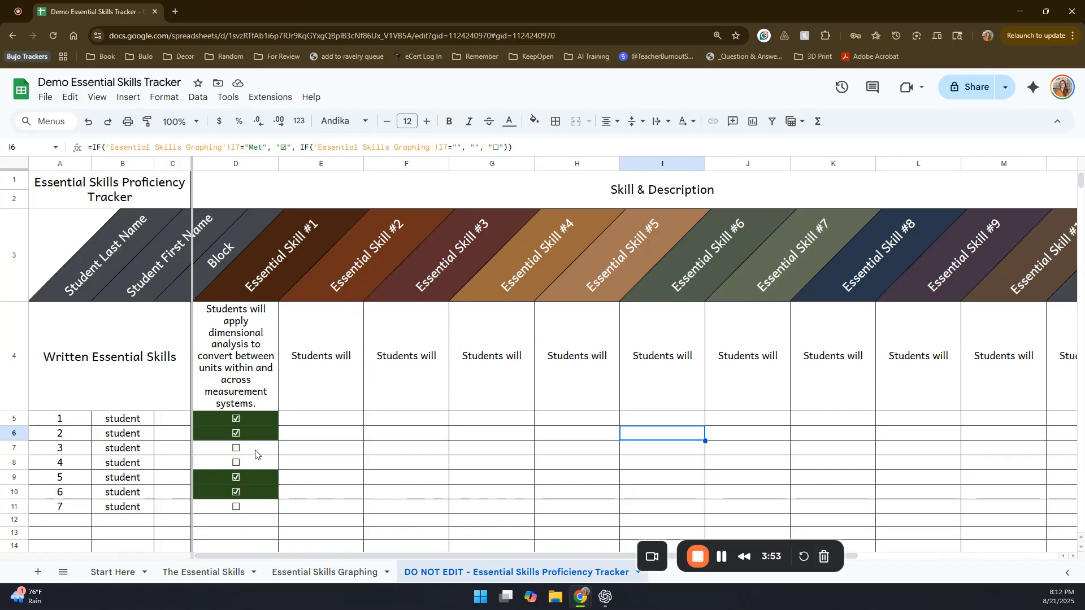
Step: Change student 4's Essential Skill #1 rating to Met on the graphing sheet, and check that student's mark on the Proficiency Tracker
{"action": "left_click", "coordinate": [346, 575]}
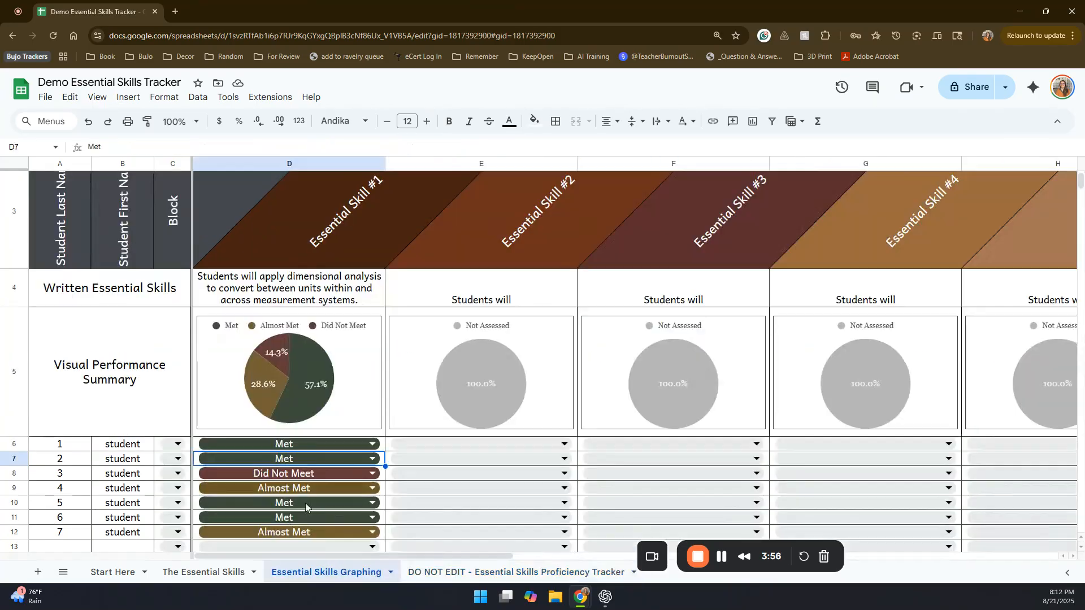
{"action": "left_click", "coordinate": [280, 489]}
{"action": "left_click", "coordinate": [282, 440]}
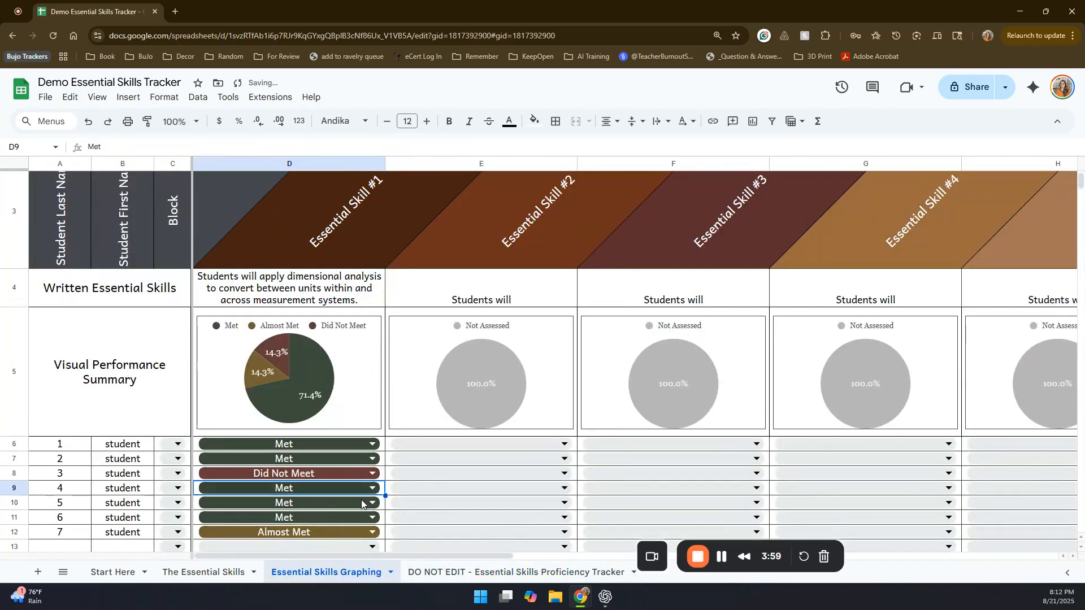
{"action": "left_click", "coordinate": [431, 573]}
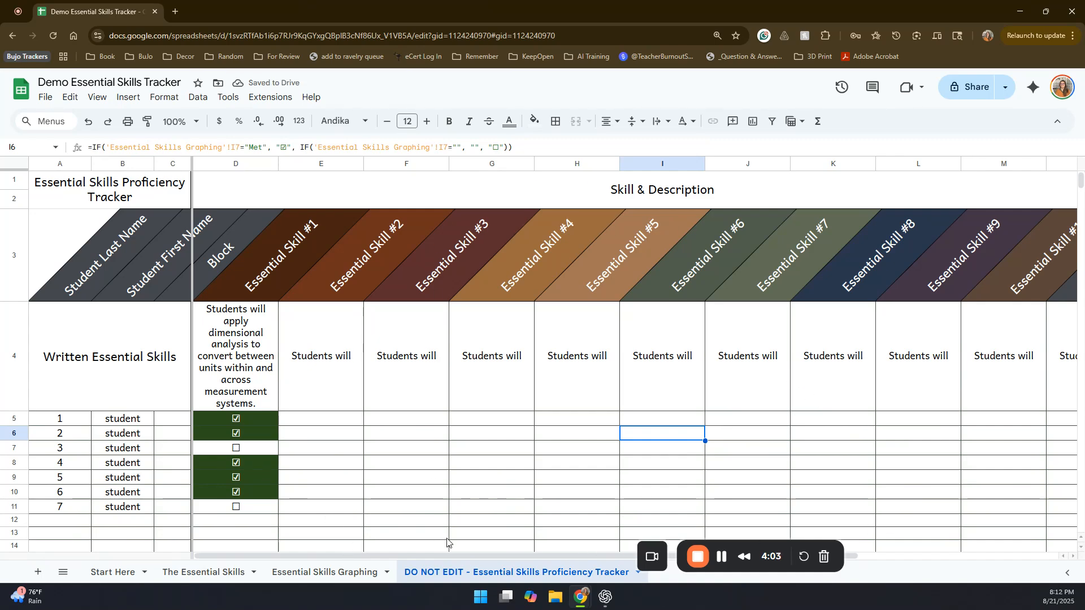
Step: On the graphing sheet, rate student 1 as Met for Essential Skills #2, #4 and #5, and Almost Met for Essential Skill #3
{"action": "left_click", "coordinate": [317, 572]}
{"action": "left_click", "coordinate": [403, 449]}
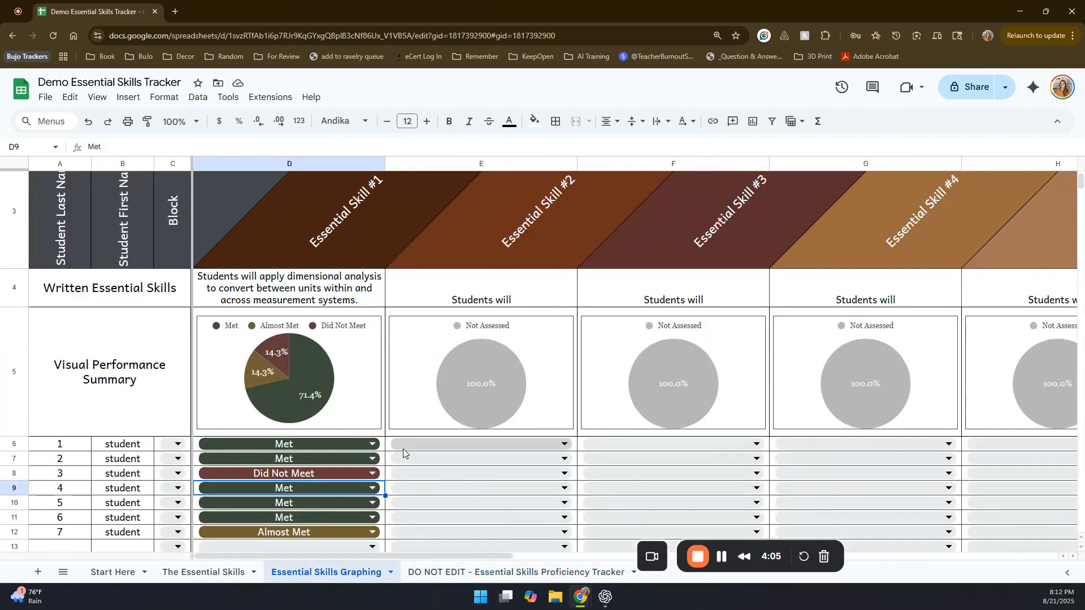
{"action": "left_click", "coordinate": [432, 468]}
{"action": "left_click", "coordinate": [633, 446]}
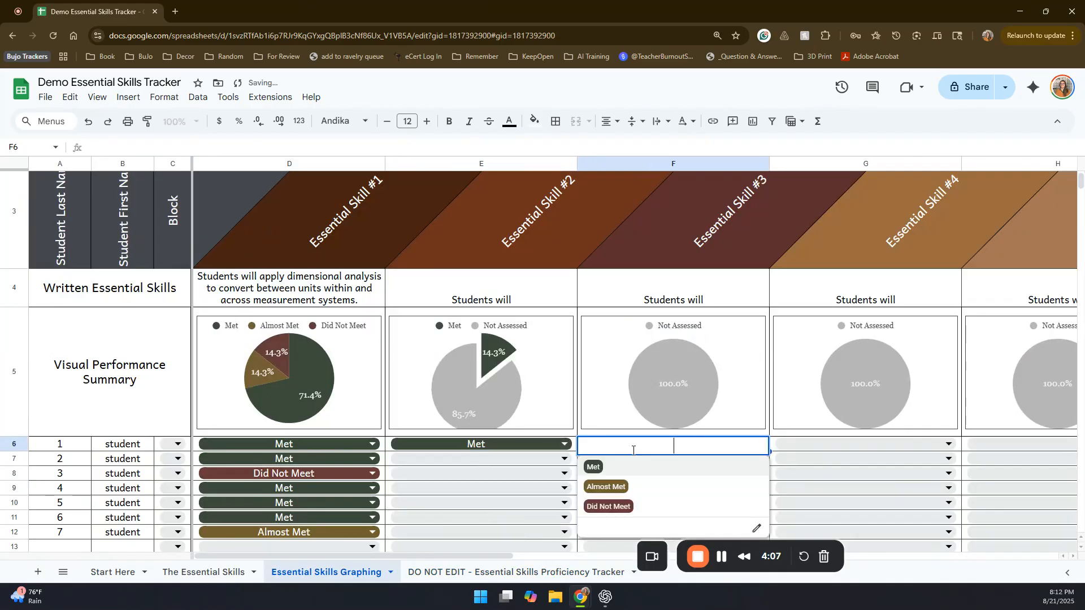
{"action": "left_click", "coordinate": [632, 487]}
{"action": "left_click", "coordinate": [801, 446]}
{"action": "left_click", "coordinate": [867, 467]}
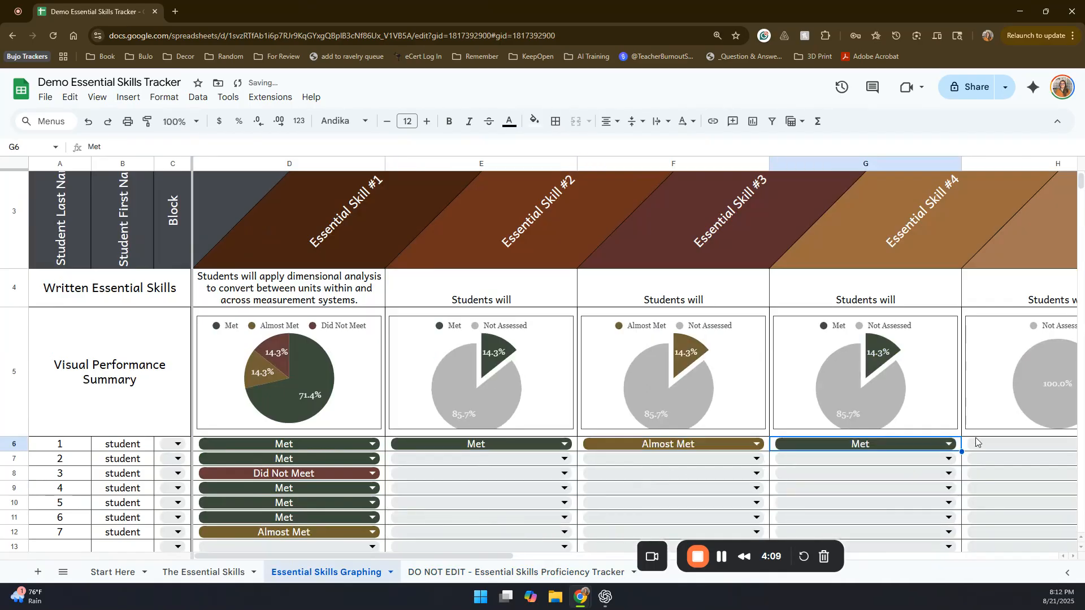
{"action": "left_click", "coordinate": [979, 443]}
{"action": "left_click", "coordinate": [980, 444]}
{"action": "left_click", "coordinate": [950, 465]}
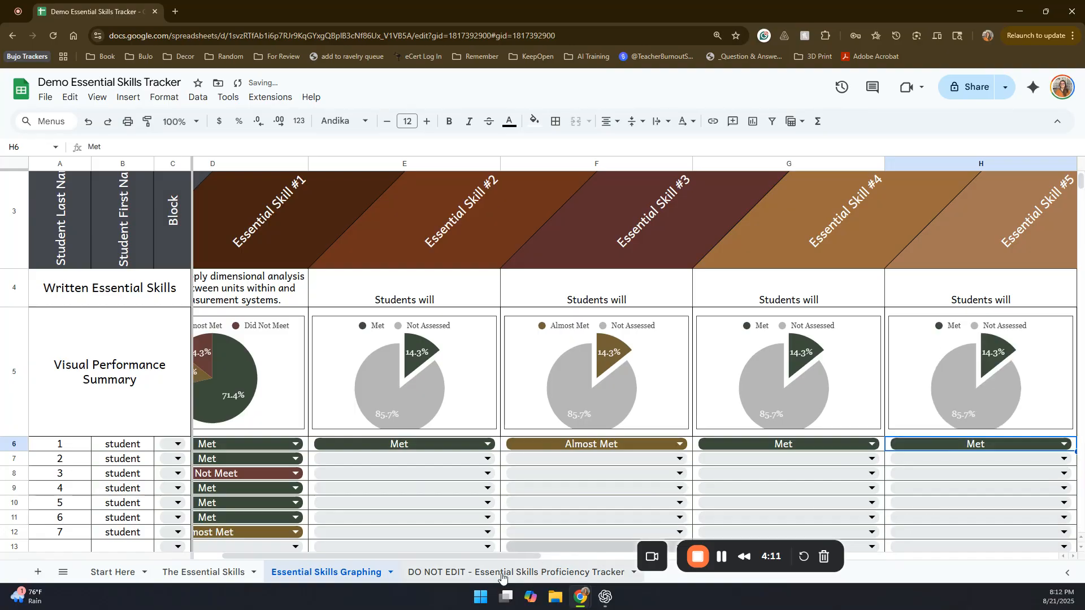
Step: Examine student 1's row of marks on the Proficiency Tracker sheet, including the Essential Skill #3 cell
{"action": "left_click", "coordinate": [476, 572]}
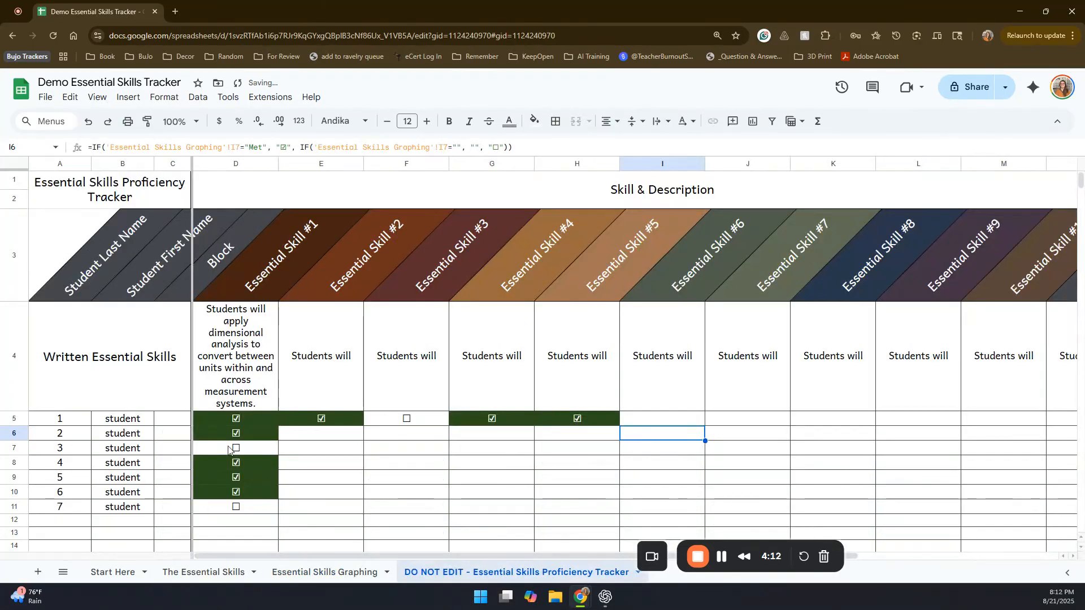
{"action": "left_click", "coordinate": [14, 418]}
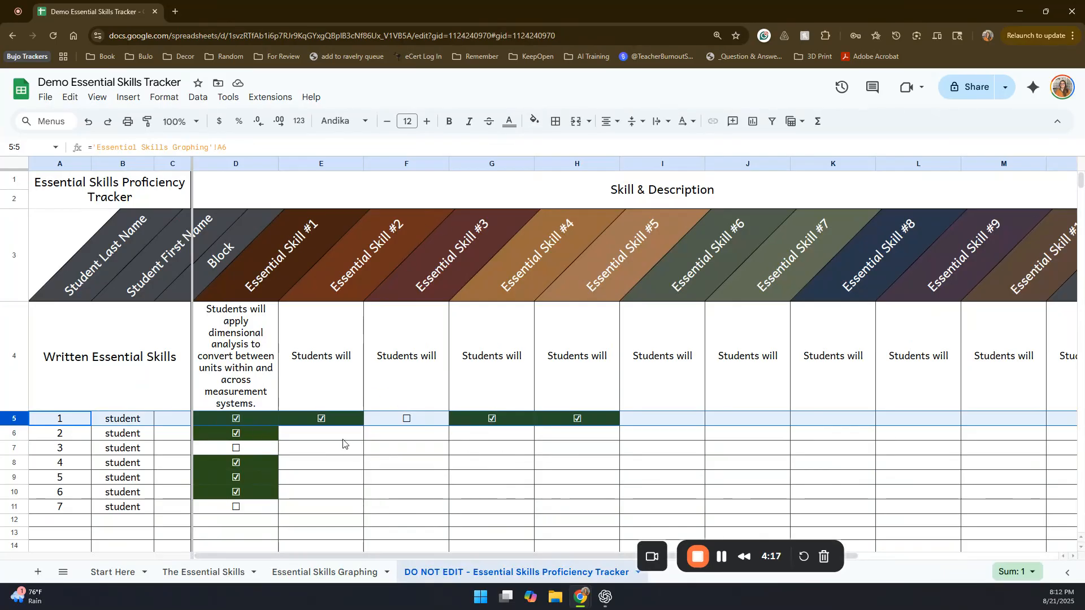
{"action": "left_click", "coordinate": [418, 422]}
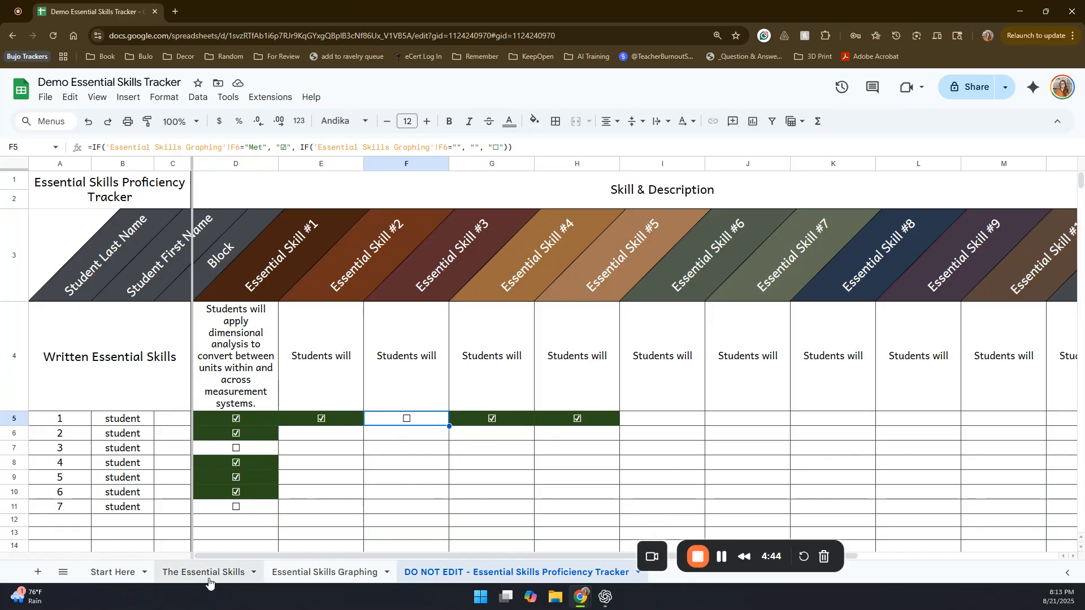
Step: Review the results charts on The Essential Skills sheet, and compare student 1's ratings on the graphing sheet with the Proficiency Tracker
{"action": "left_click", "coordinate": [204, 572]}
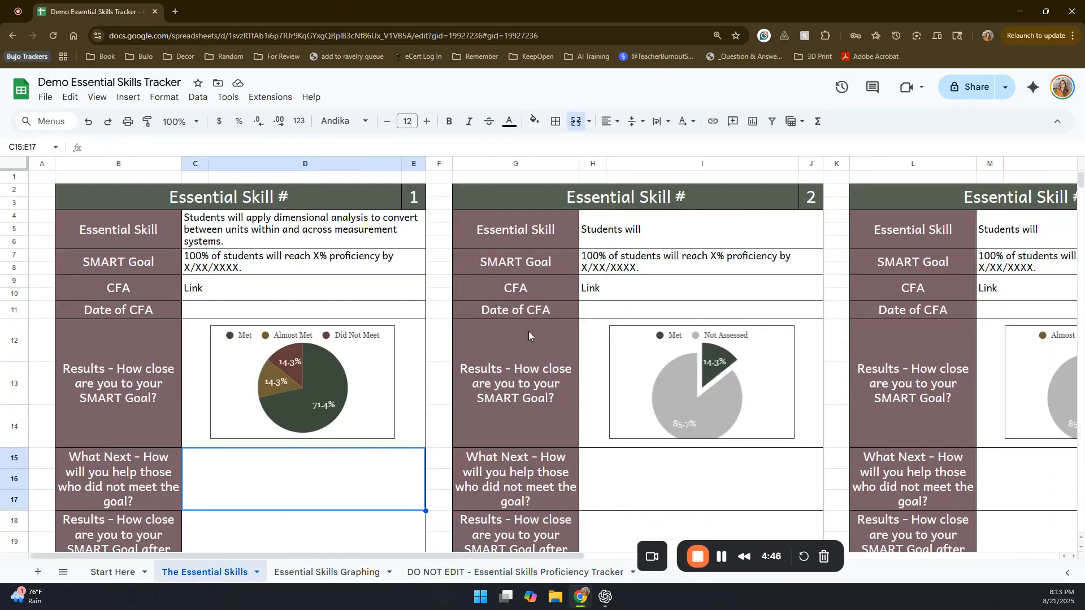
{"action": "scroll", "coordinate": [359, 279], "scroll_direction": "down", "scroll_amount": 1}
{"action": "scroll", "coordinate": [409, 280], "scroll_direction": "up", "scroll_amount": 1}
{"action": "left_click", "coordinate": [333, 572]}
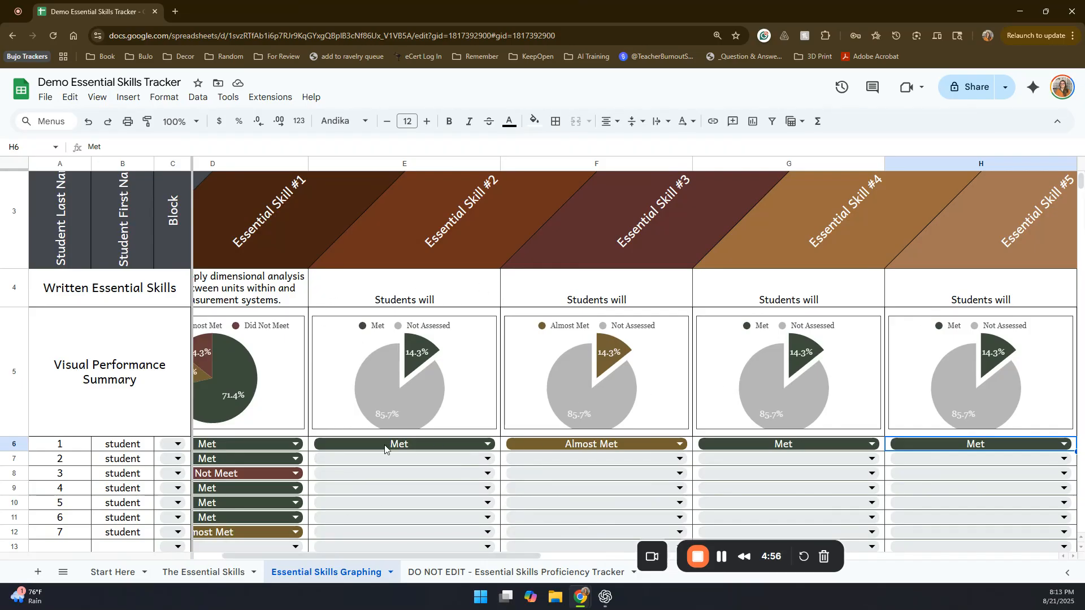
{"action": "left_click", "coordinate": [457, 574]}
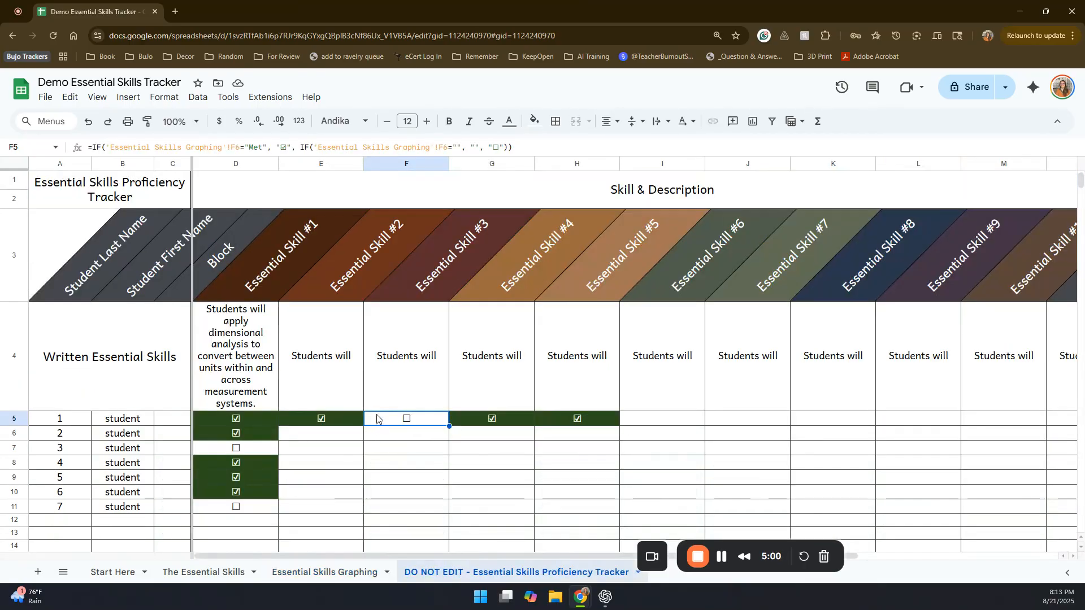